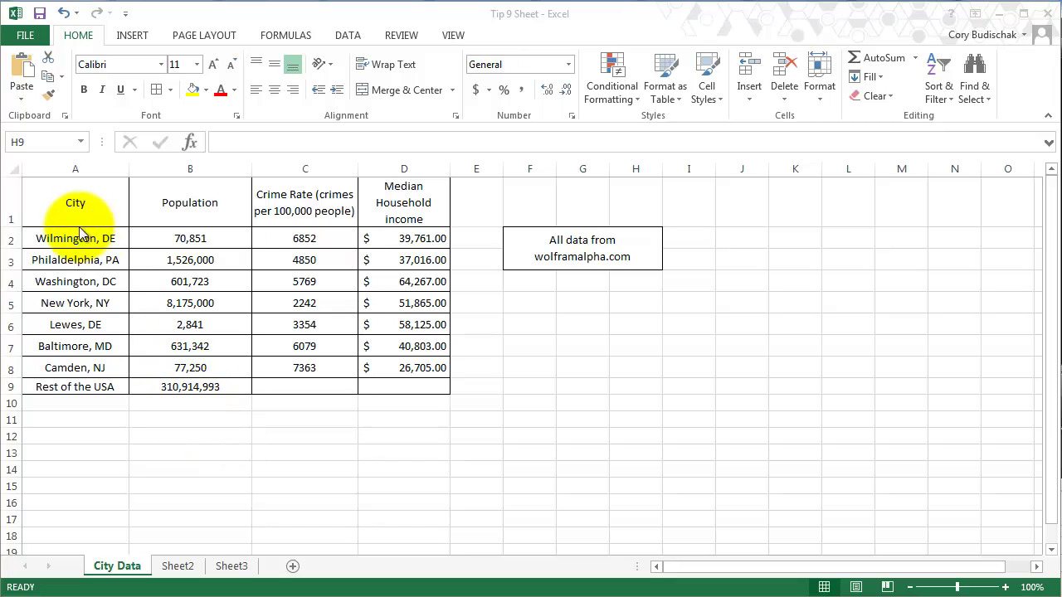
# Step: Insert a line chart of the seven city populations from cells A1:B8
pyautogui.moveTo(103, 203)
pyautogui.mouseDown()
pyautogui.moveTo(202, 201)
pyautogui.moveTo(205, 365)
pyautogui.mouseUp()
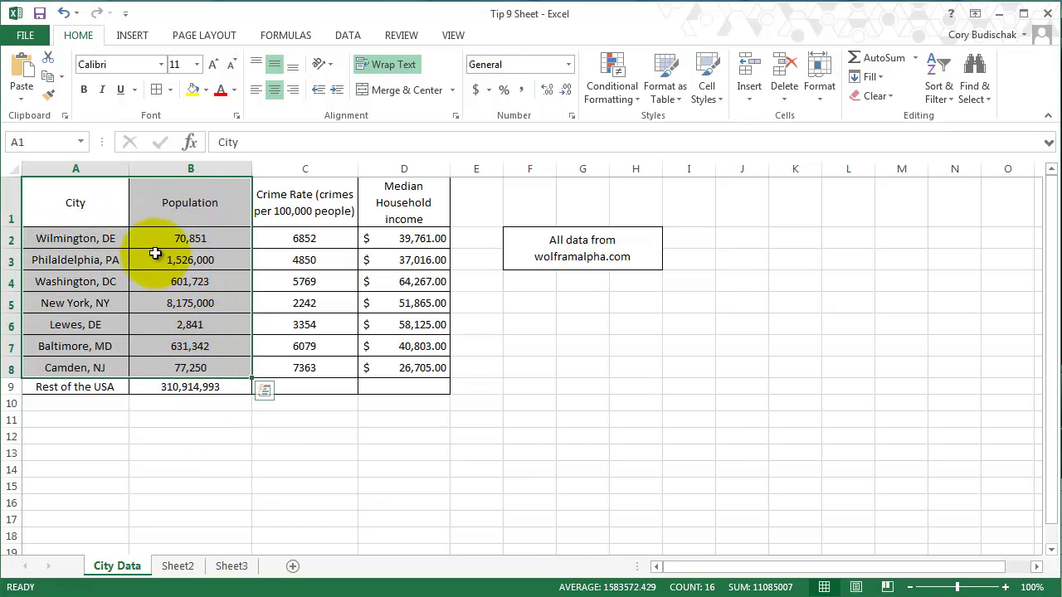
pyautogui.click(133, 35)
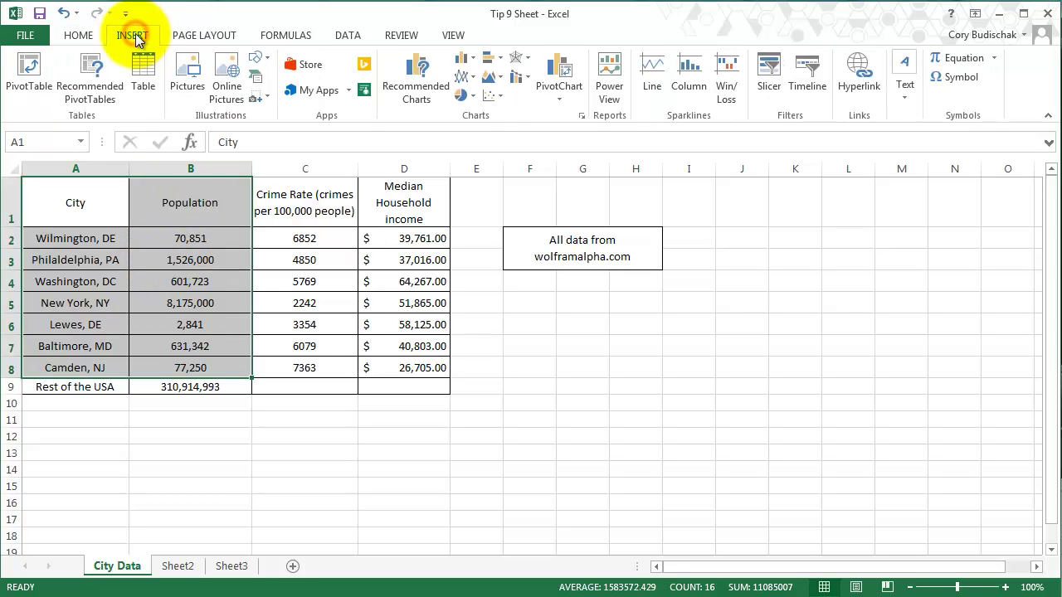
pyautogui.click(416, 93)
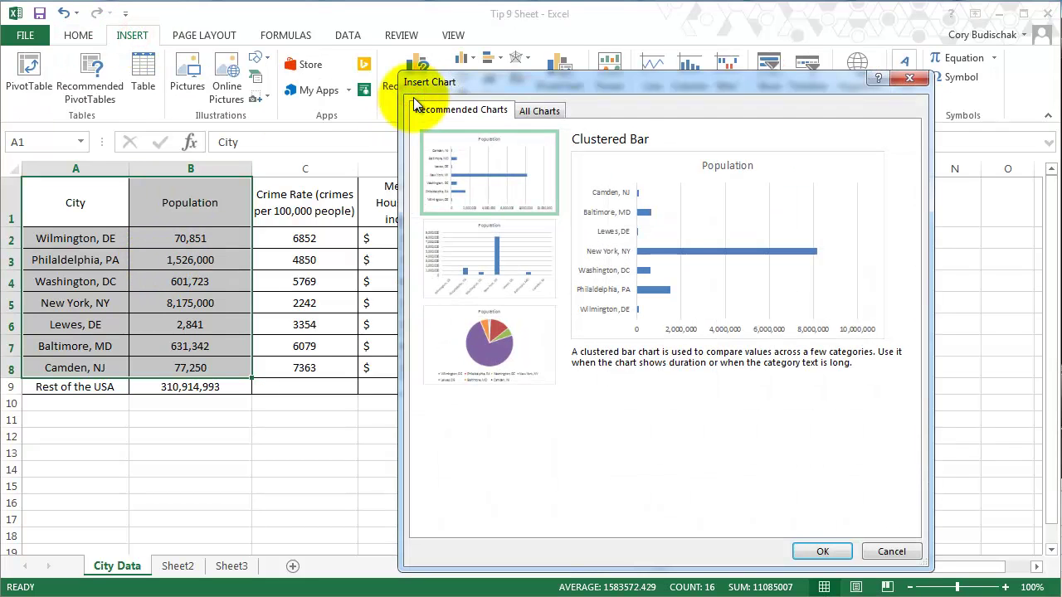
pyautogui.click(548, 111)
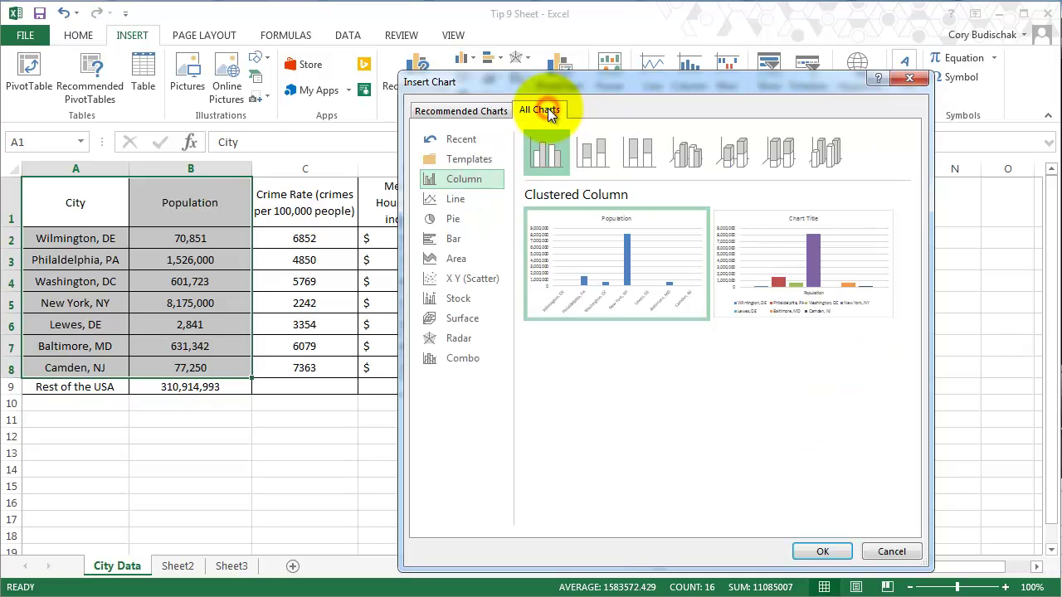
pyautogui.click(459, 197)
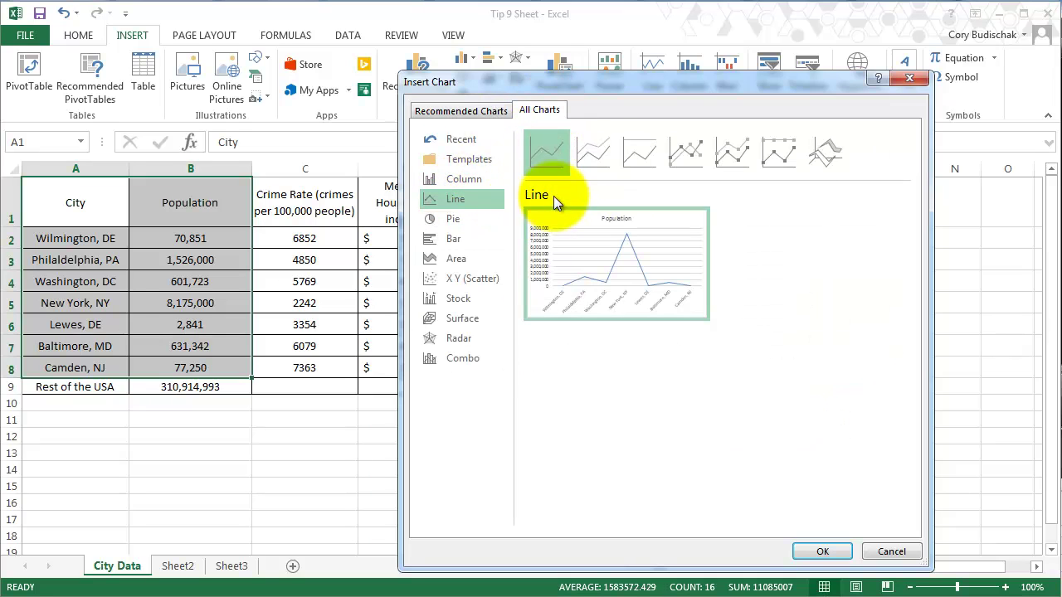
pyautogui.click(821, 552)
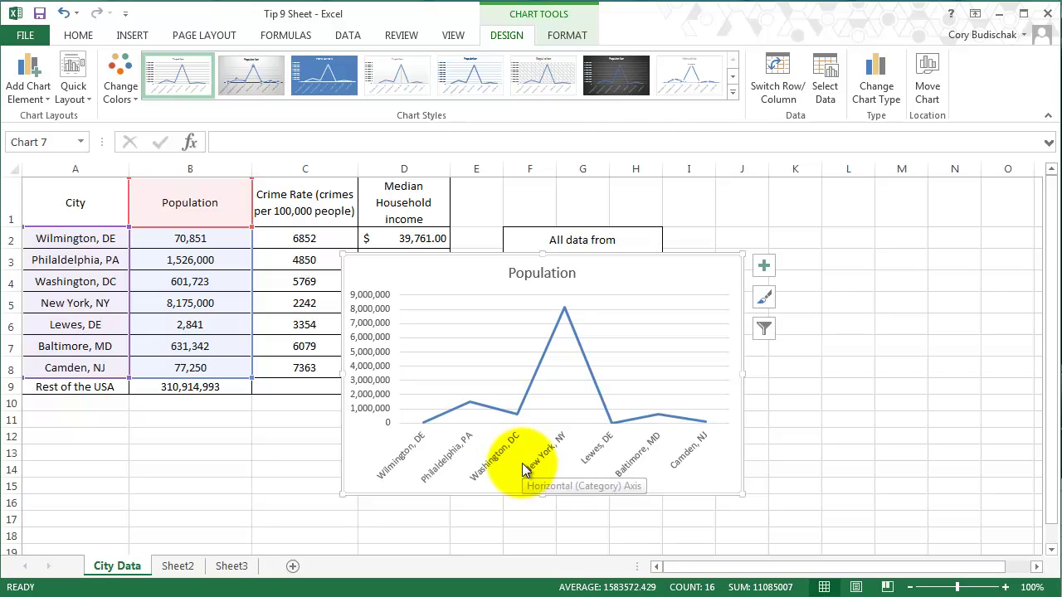
# Step: Replace the population line chart with a clustered column chart of cells A1:C8 and shift it slightly up and to the right
pyautogui.click(635, 260)
pyautogui.press('Delete')
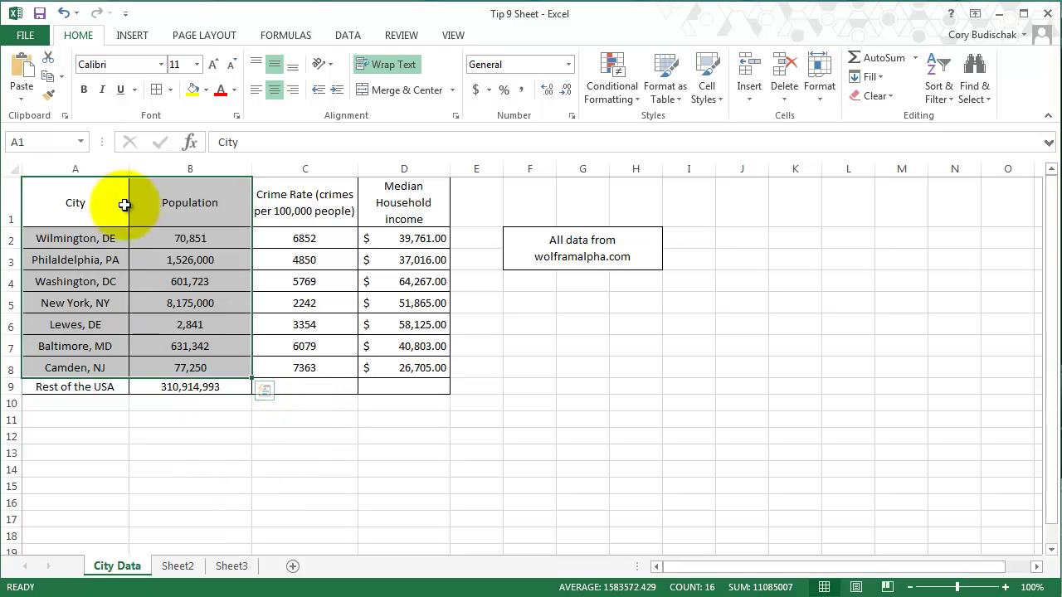
pyautogui.moveTo(78, 204); pyautogui.dragTo(303, 364)
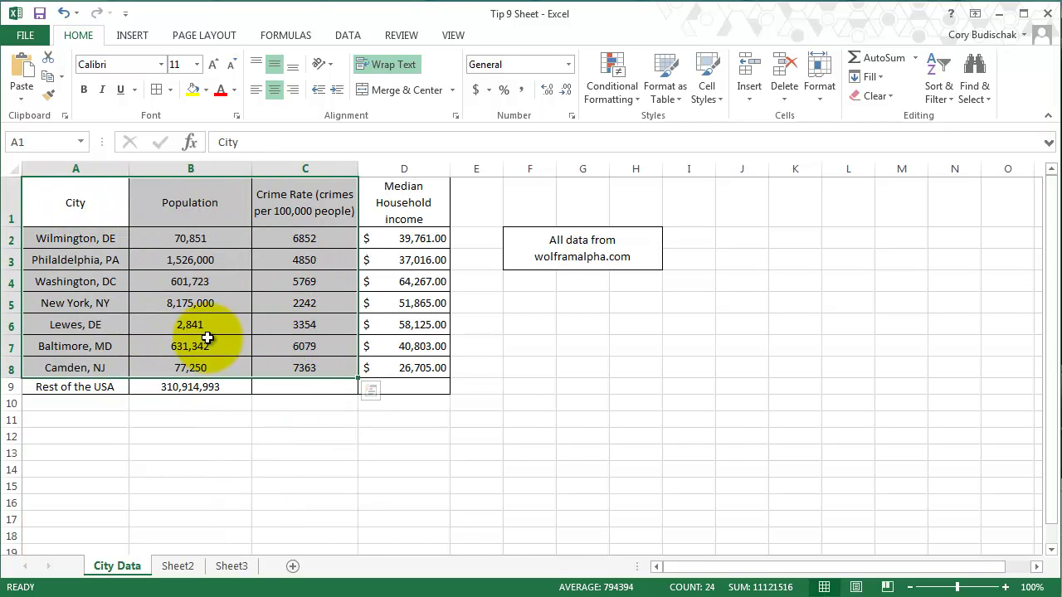
pyautogui.click(133, 35)
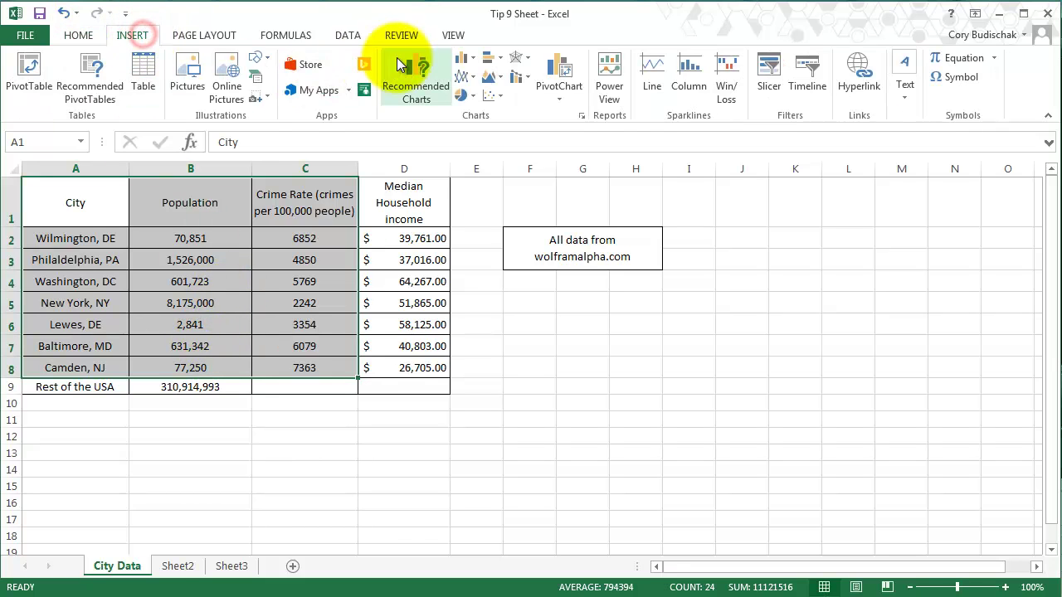
pyautogui.click(402, 66)
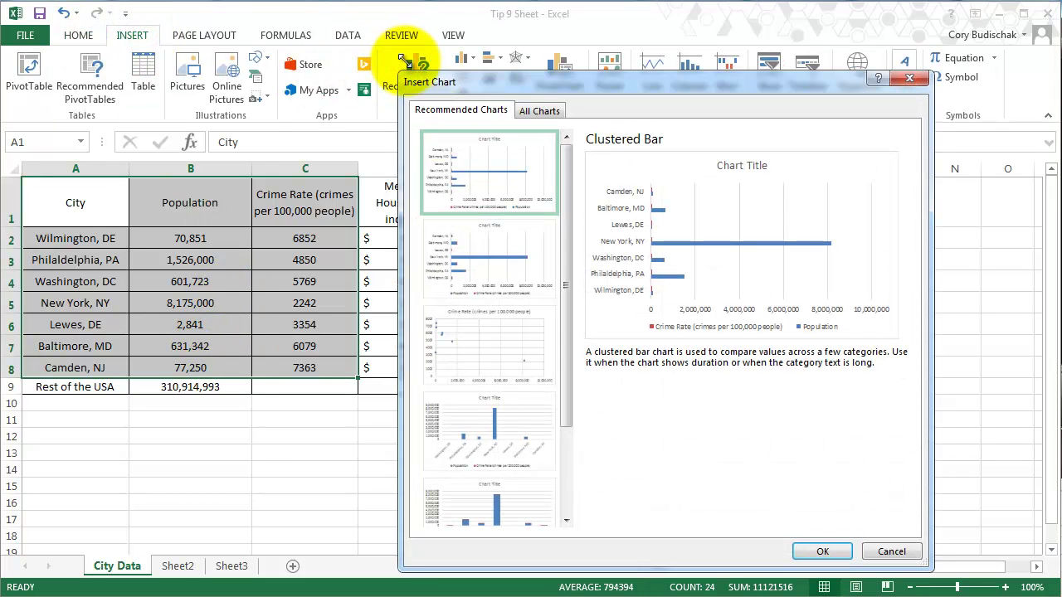
pyautogui.click(538, 429)
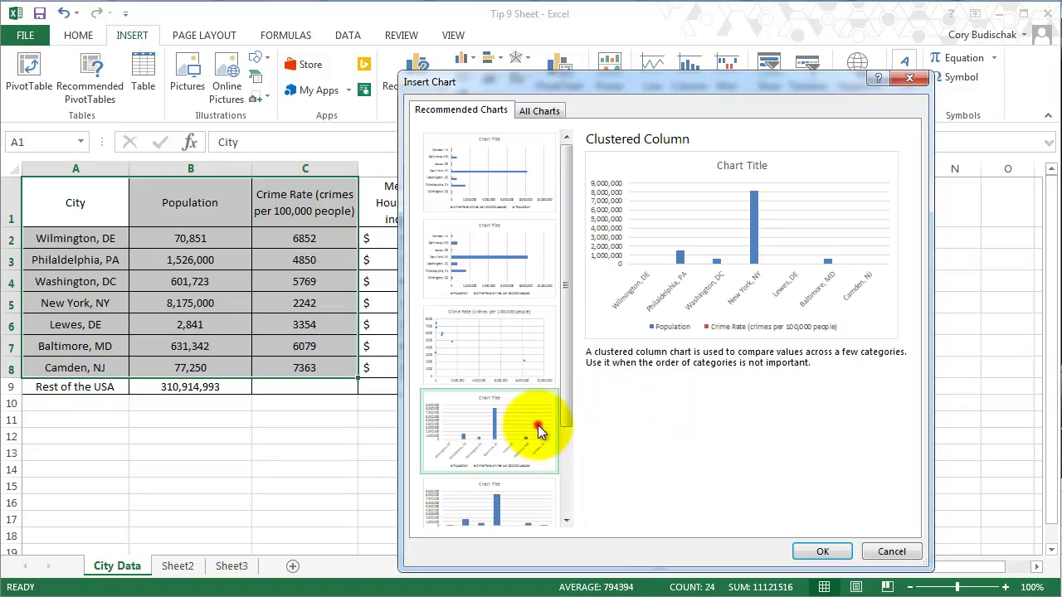
pyautogui.click(819, 552)
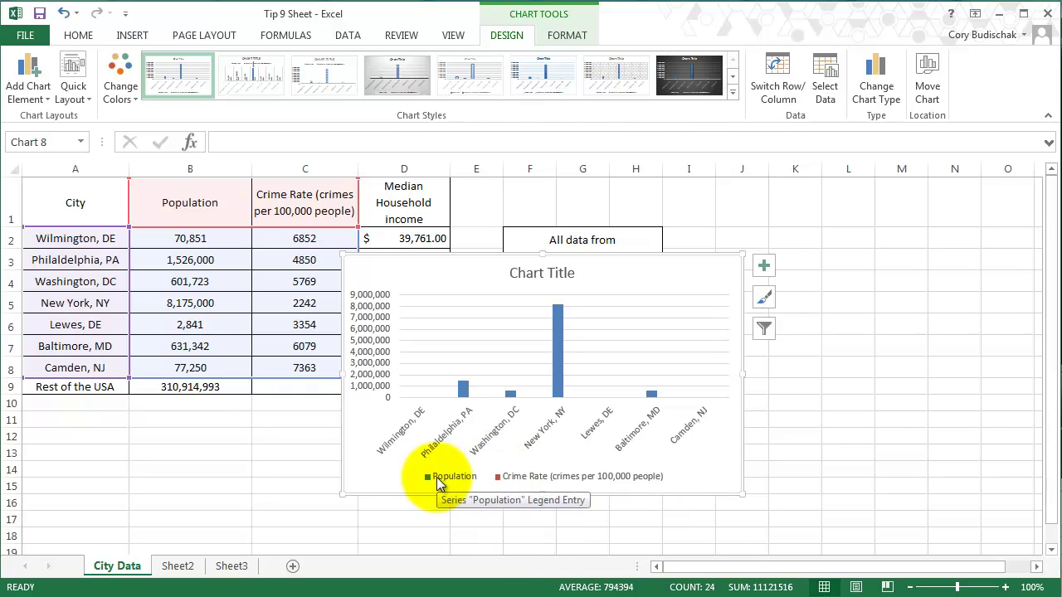
pyautogui.moveTo(493, 256); pyautogui.dragTo(515, 227)
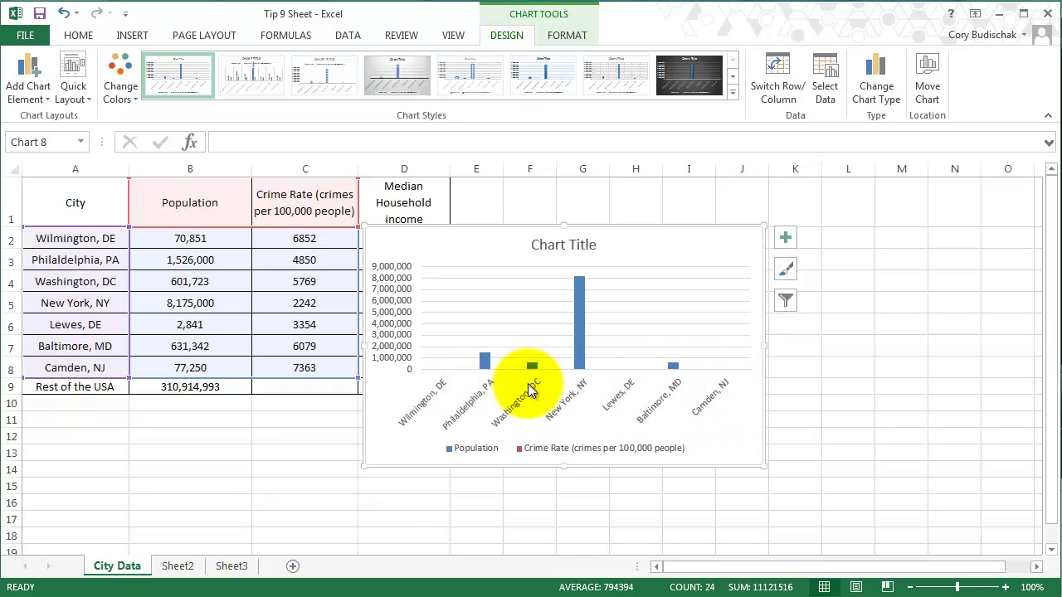
# Step: Change the chart to a combo, with population as clustered columns and crime rate as a line on the secondary axis
pyautogui.click(878, 88)
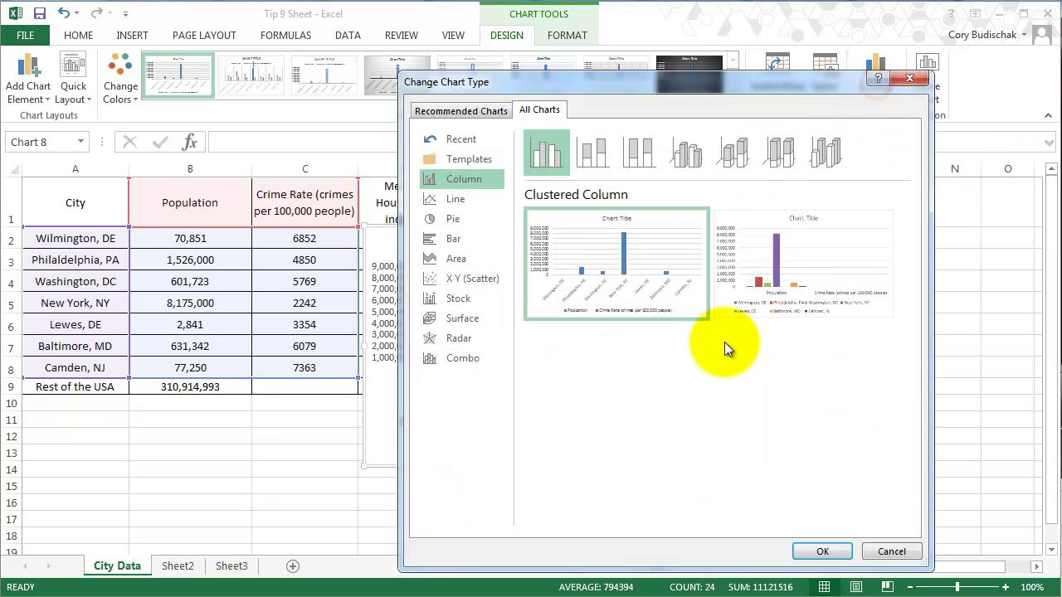
pyautogui.click(462, 358)
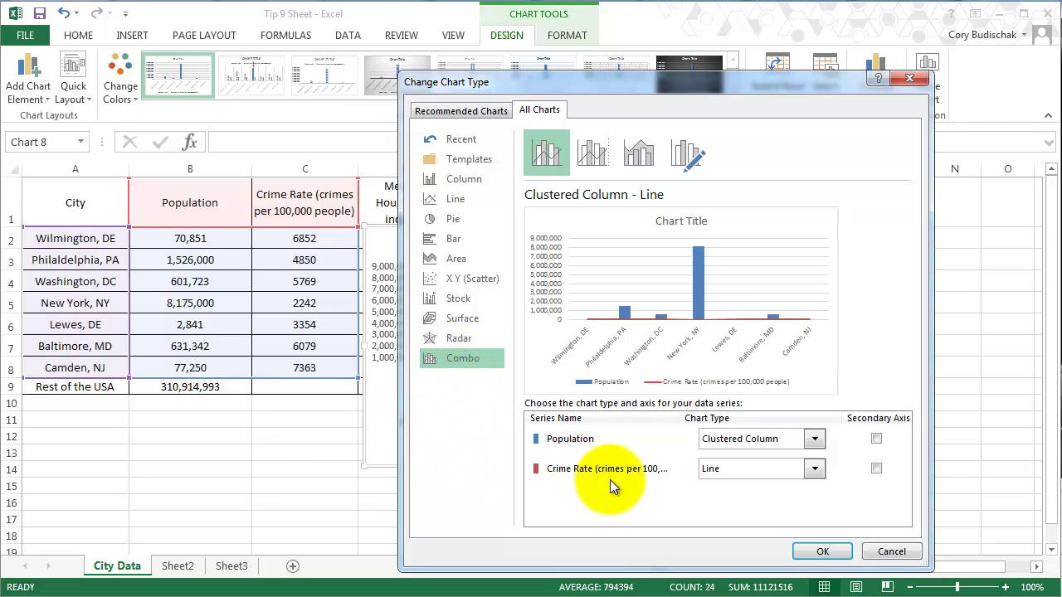
pyautogui.click(877, 469)
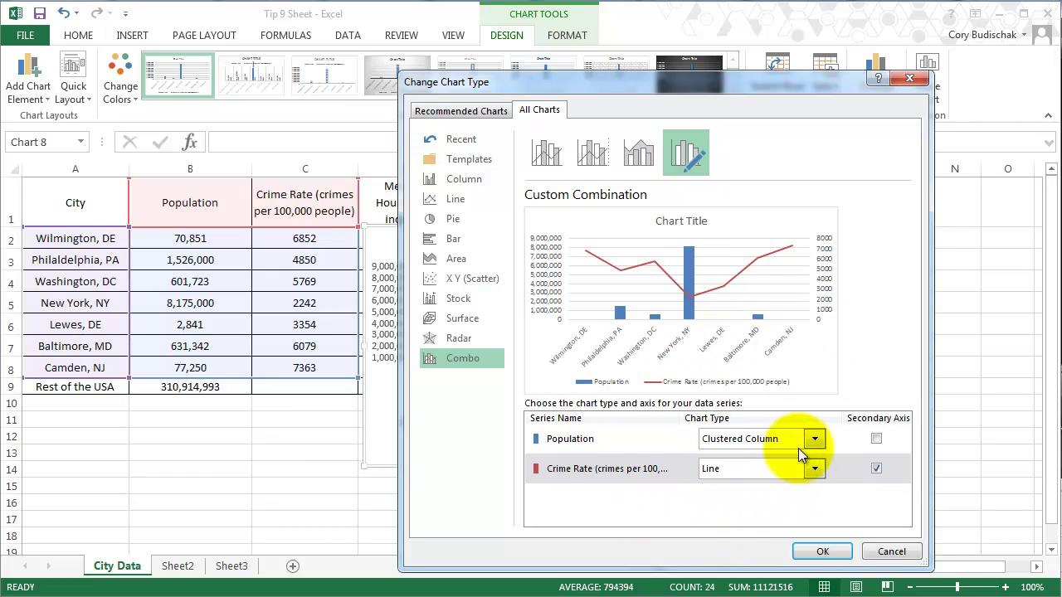
pyautogui.click(815, 469)
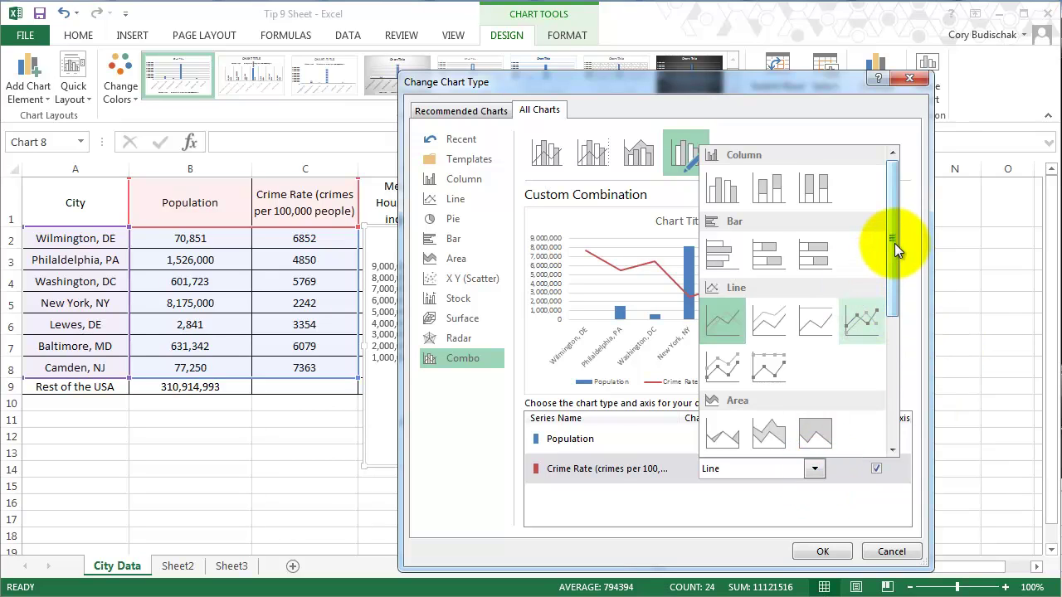
pyautogui.moveTo(896, 249); pyautogui.dragTo(888, 218)
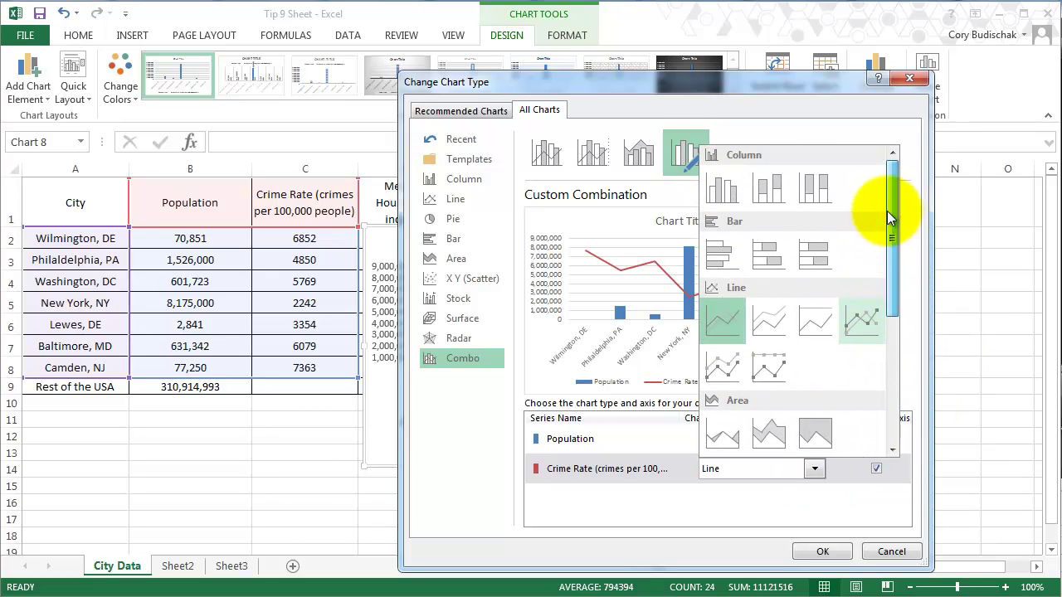
pyautogui.click(723, 510)
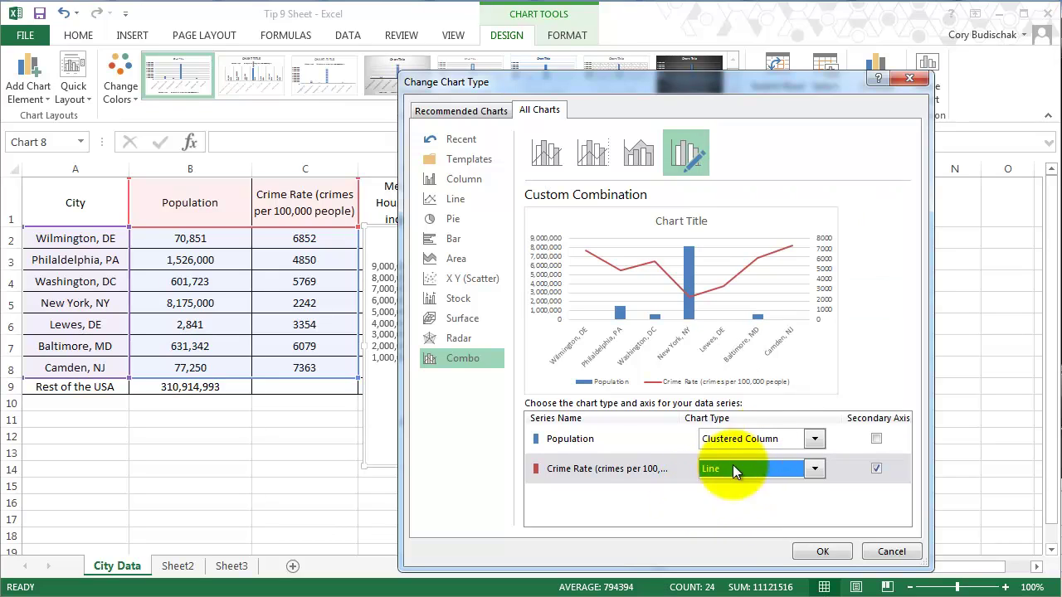
pyautogui.click(823, 552)
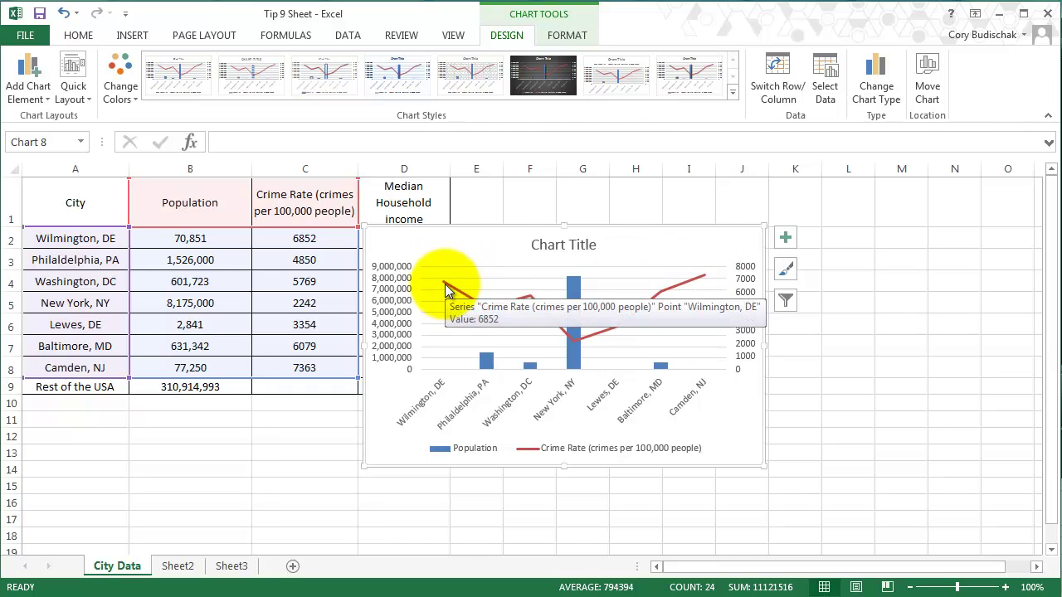
pyautogui.moveTo(574, 360)
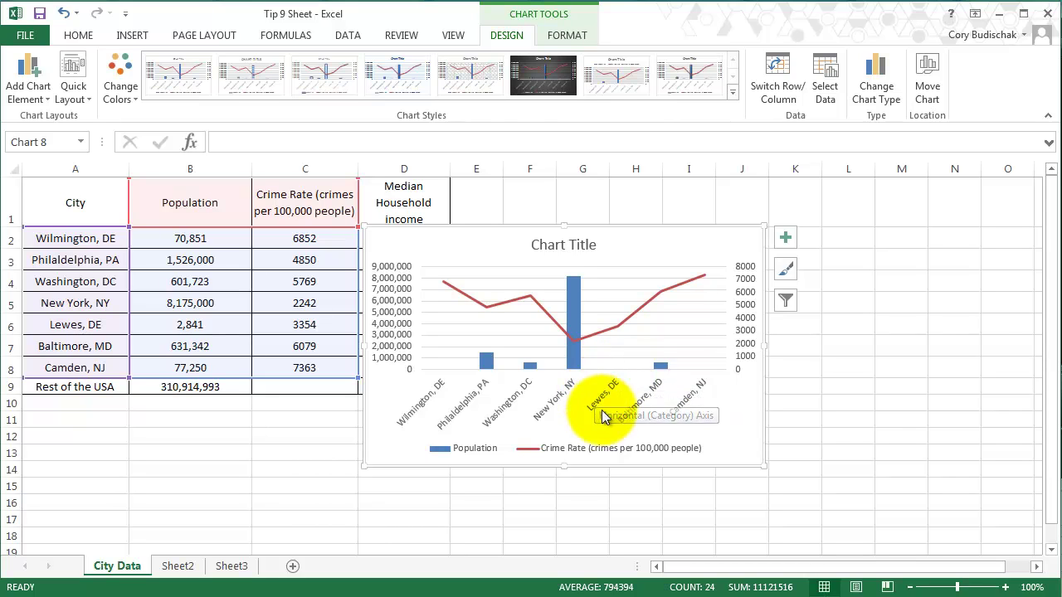
# Step: Replace the combo chart with a scatter chart of crime rate against population, using cells B1:C8
pyautogui.click(656, 228)
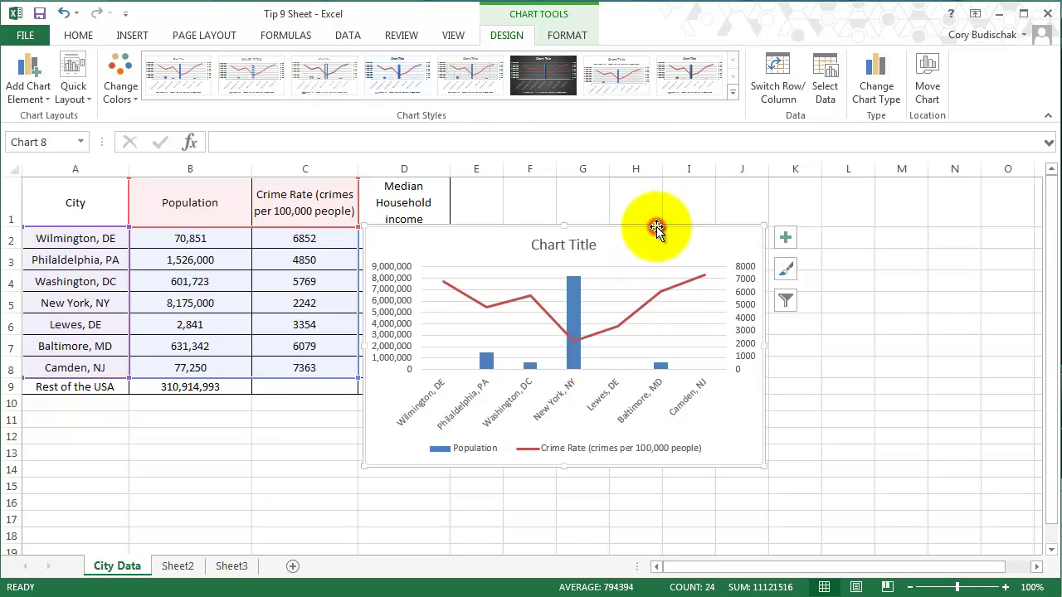
pyautogui.press('Delete')
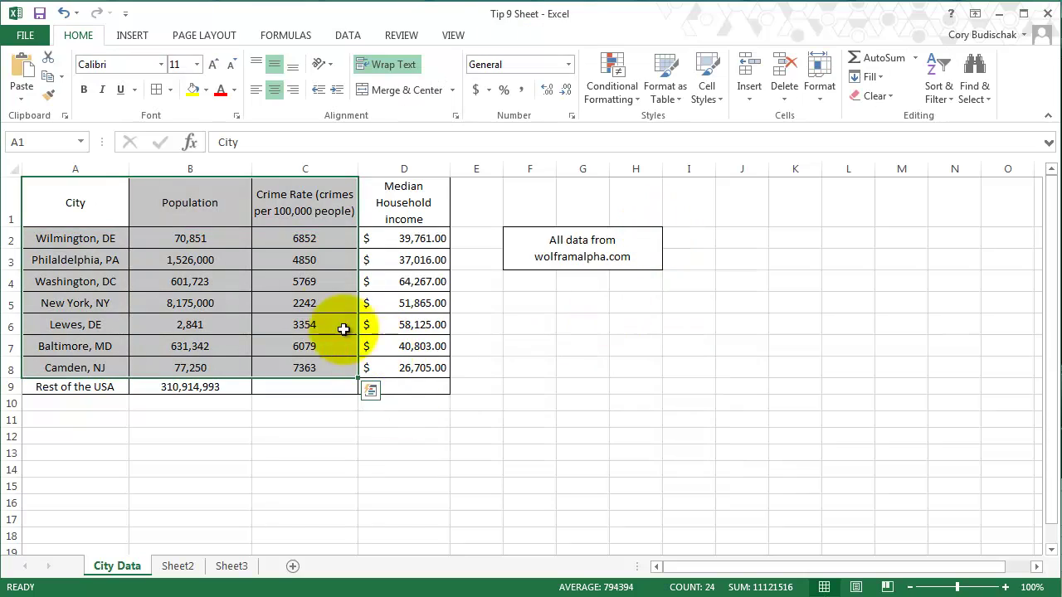
pyautogui.moveTo(190, 202); pyautogui.dragTo(304, 368)
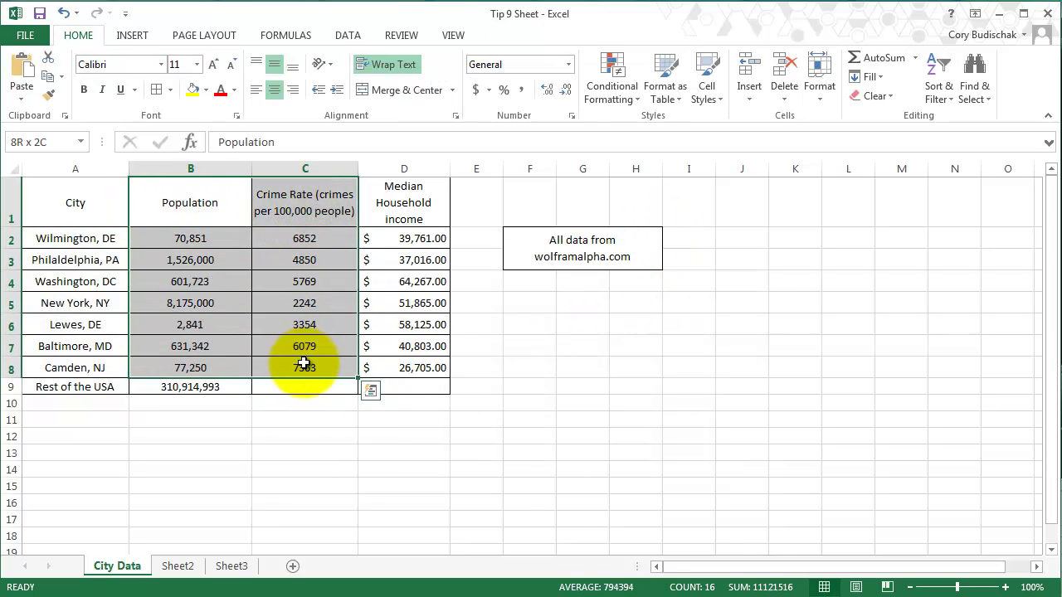
pyautogui.click(135, 36)
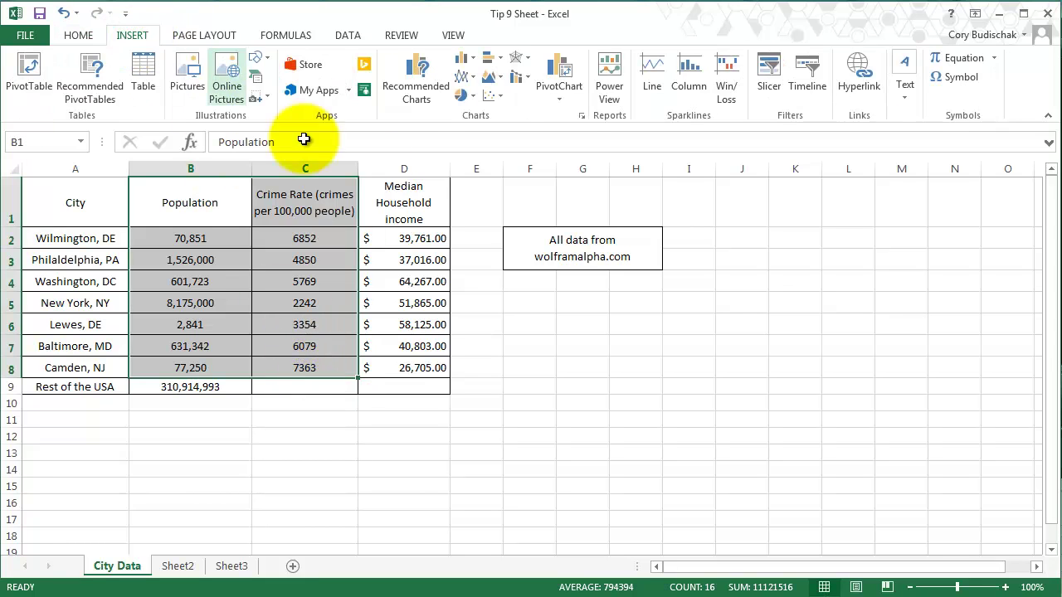
pyautogui.click(417, 91)
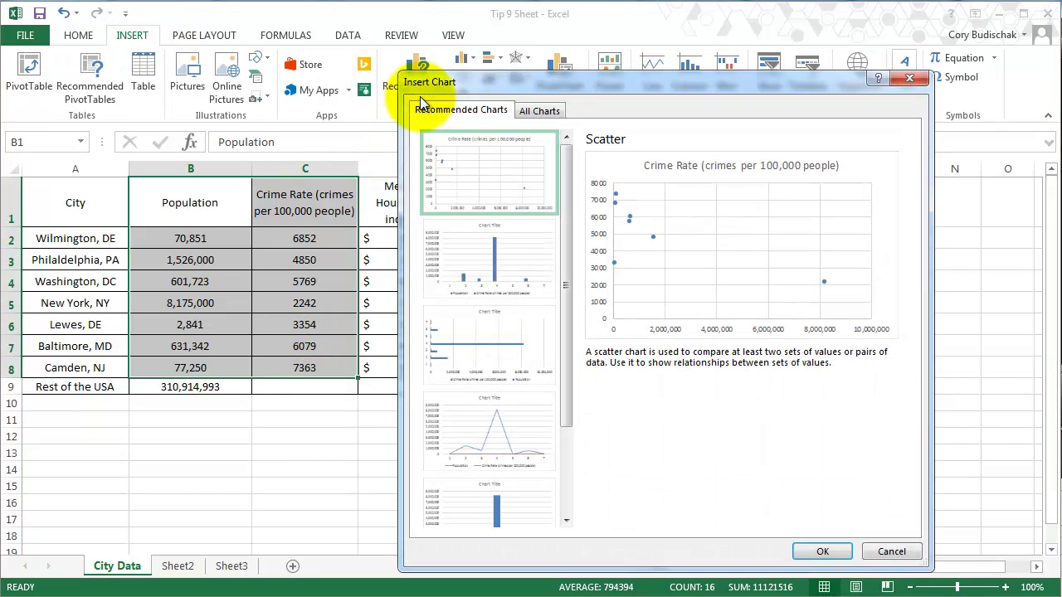
pyautogui.click(508, 431)
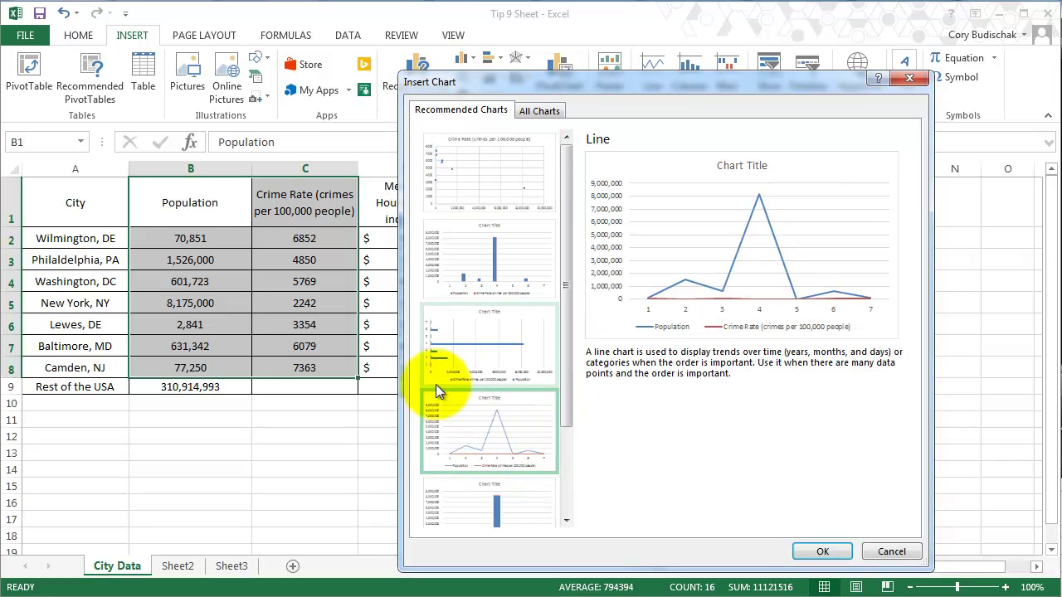
pyautogui.moveTo(562, 254); pyautogui.dragTo(566, 358)
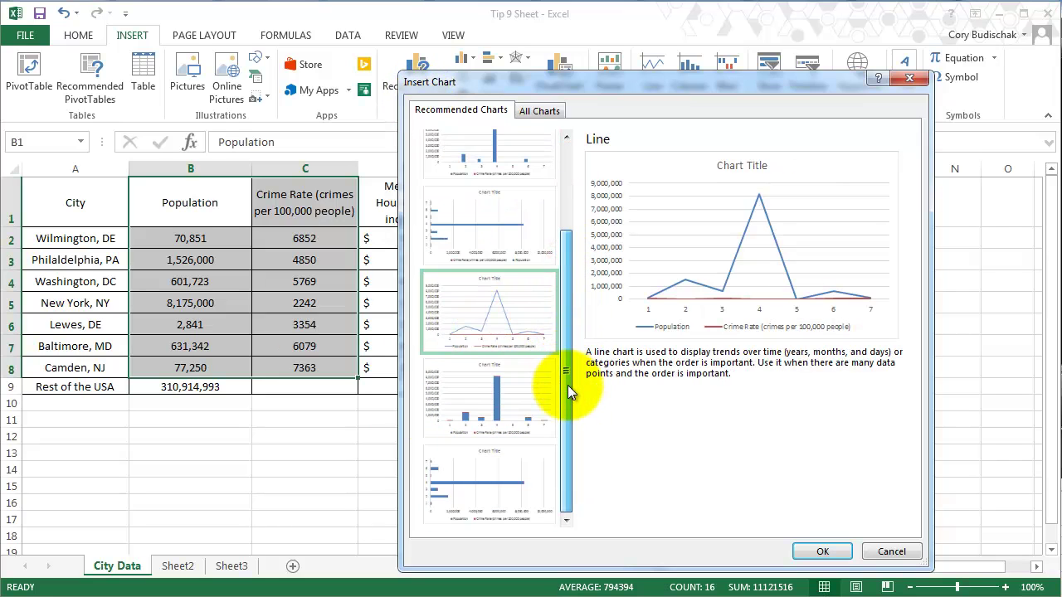
pyautogui.scroll(5, 567, 385)
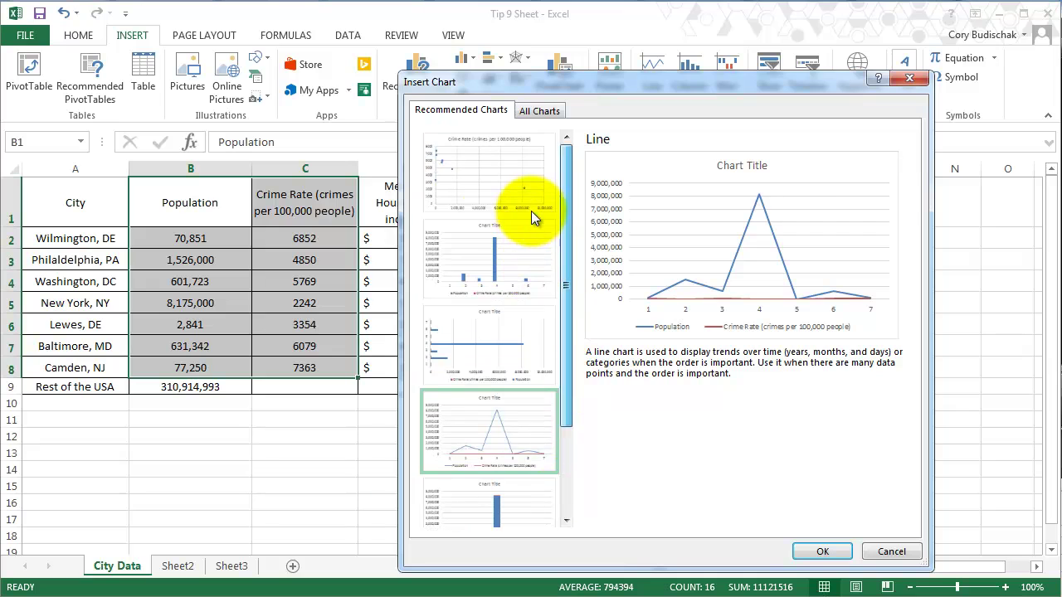
pyautogui.click(476, 165)
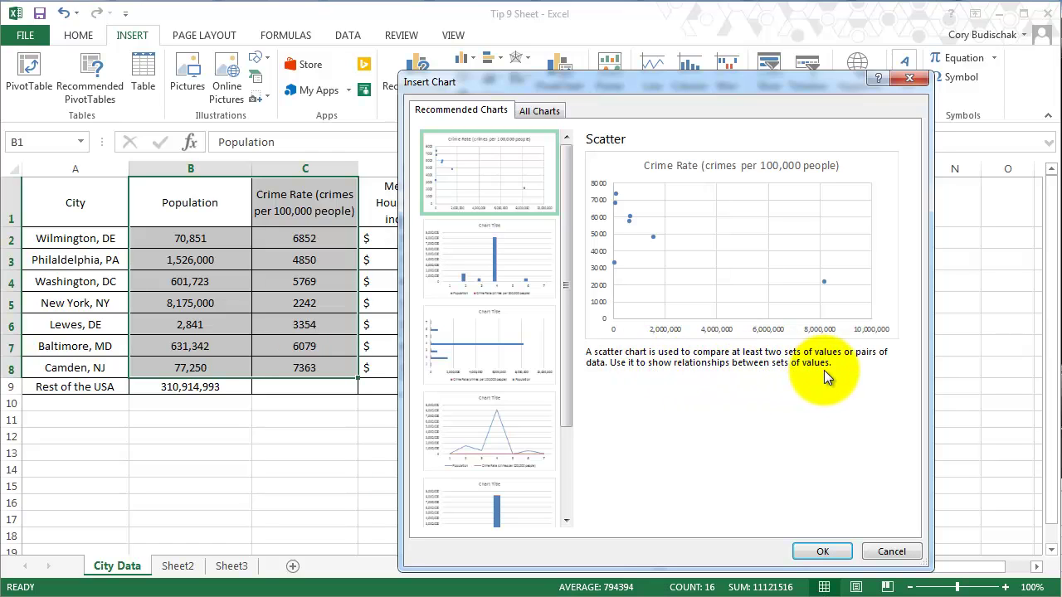
pyautogui.click(611, 365)
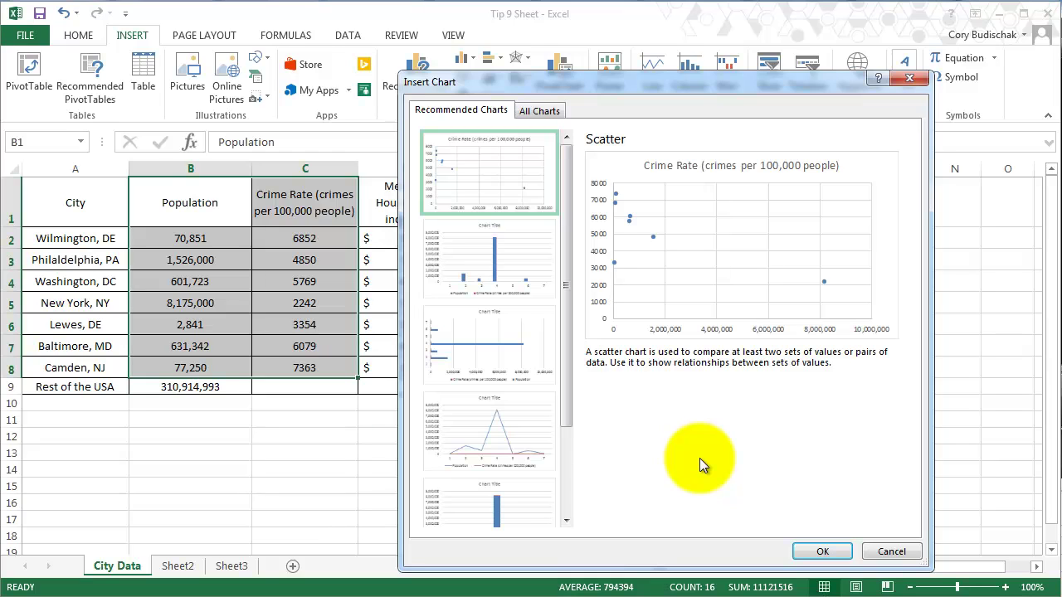
pyautogui.click(822, 552)
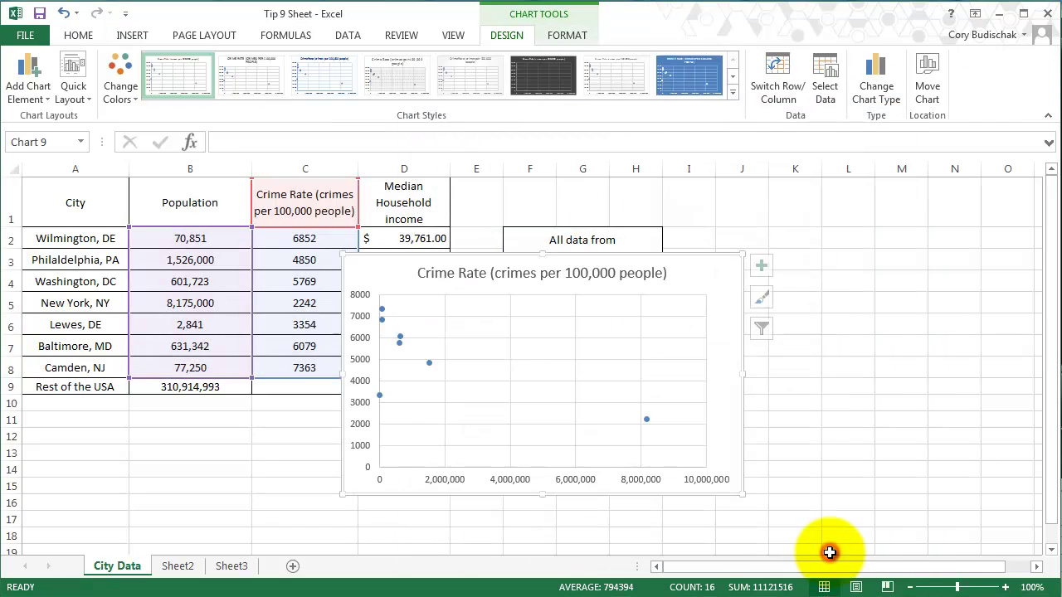
# Step: Move the scatter chart beside the table, below the data source note, and enlarge its text to size 11
pyautogui.moveTo(583, 258); pyautogui.dragTo(710, 275)
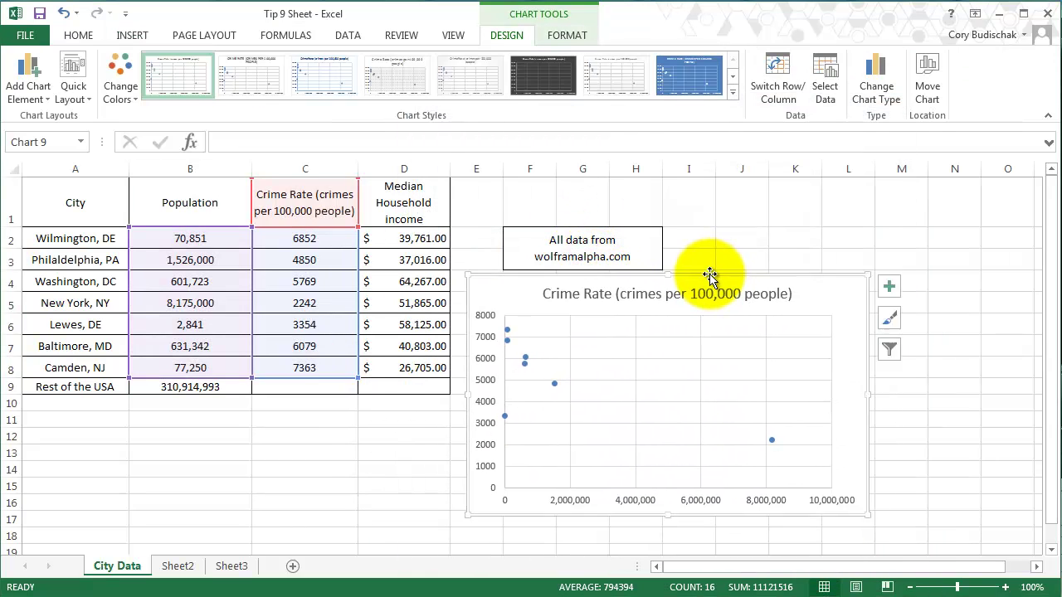
pyautogui.click(78, 36)
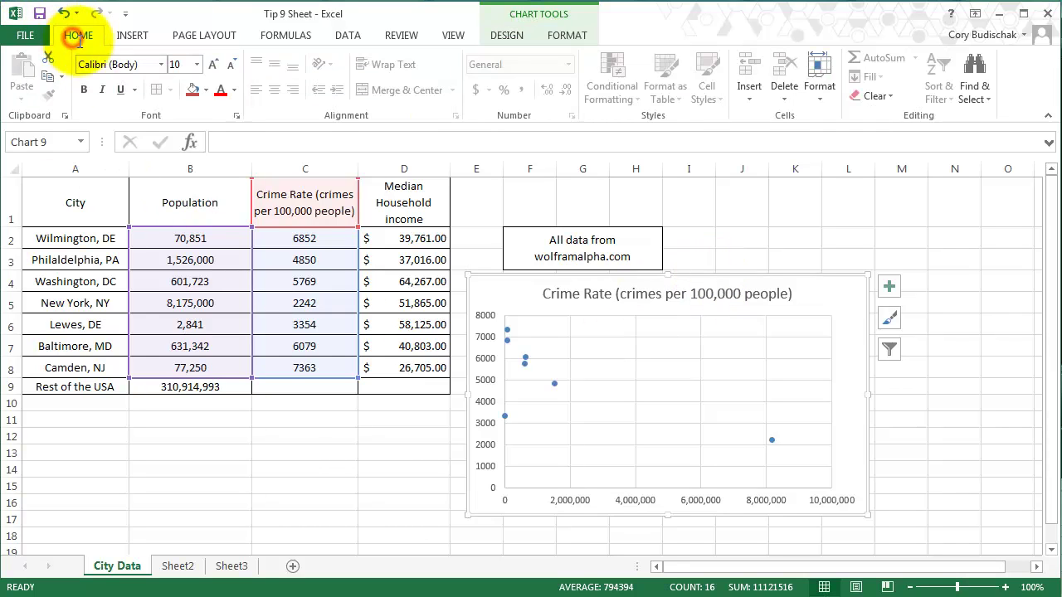
pyautogui.click(218, 65)
pyautogui.click(218, 64)
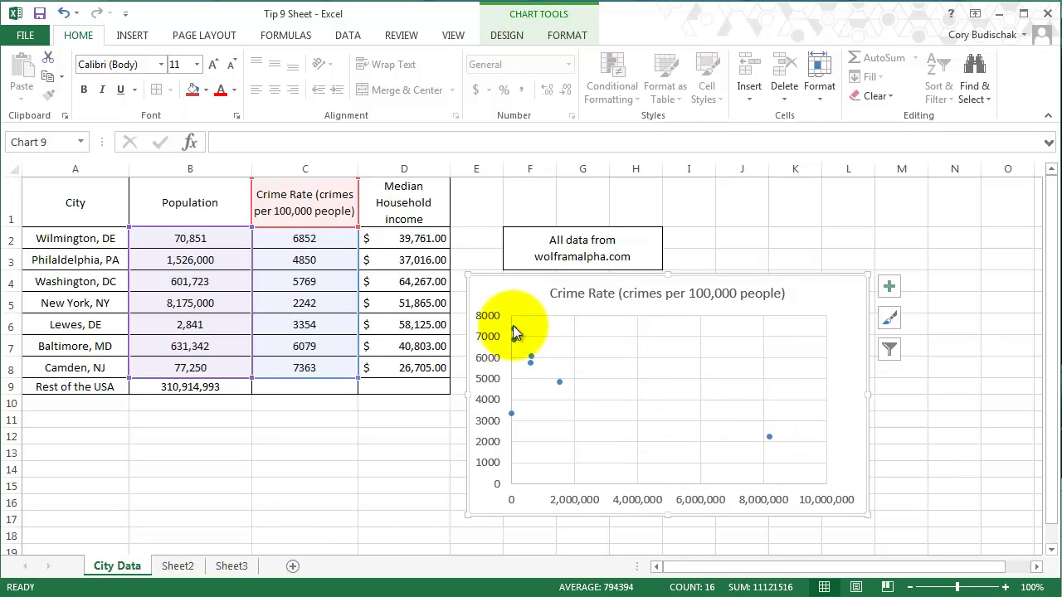
# Step: Delete the scatter chart of crime rate against population from the City Data sheet
pyautogui.moveTo(512, 330)
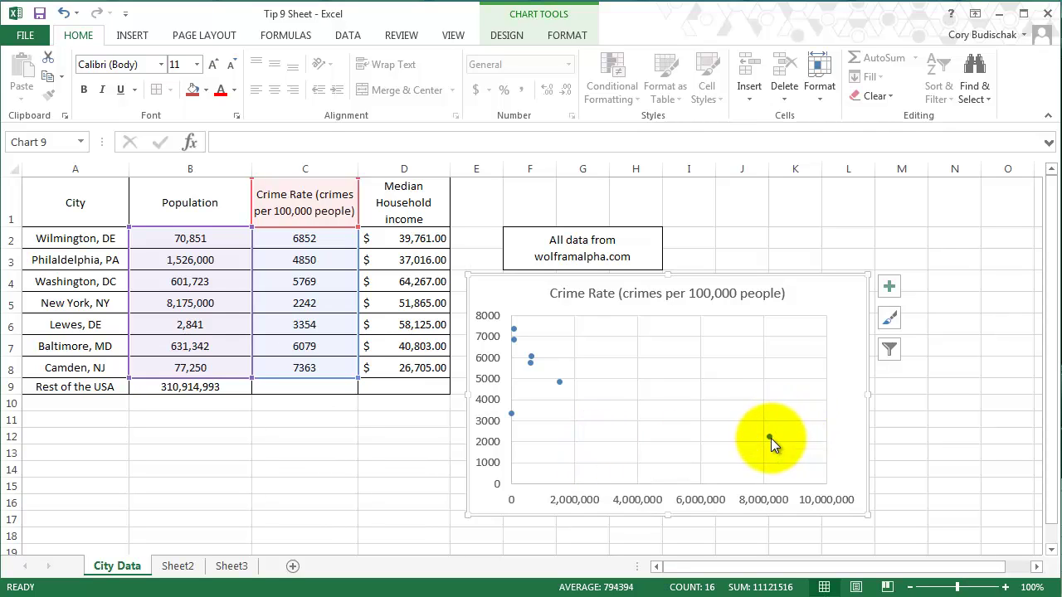
pyautogui.moveTo(769, 438)
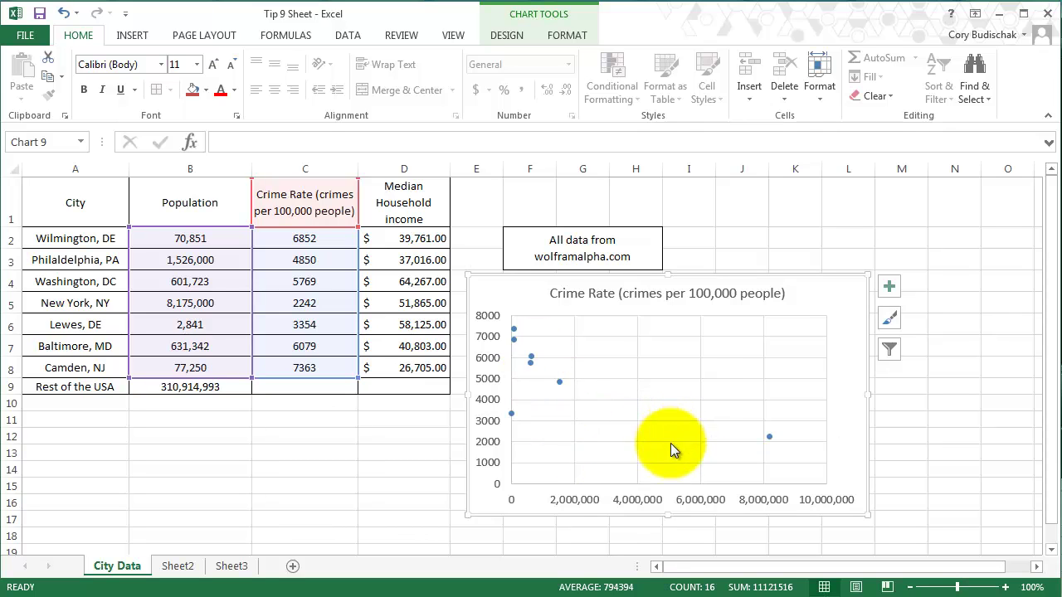
pyautogui.click(795, 274)
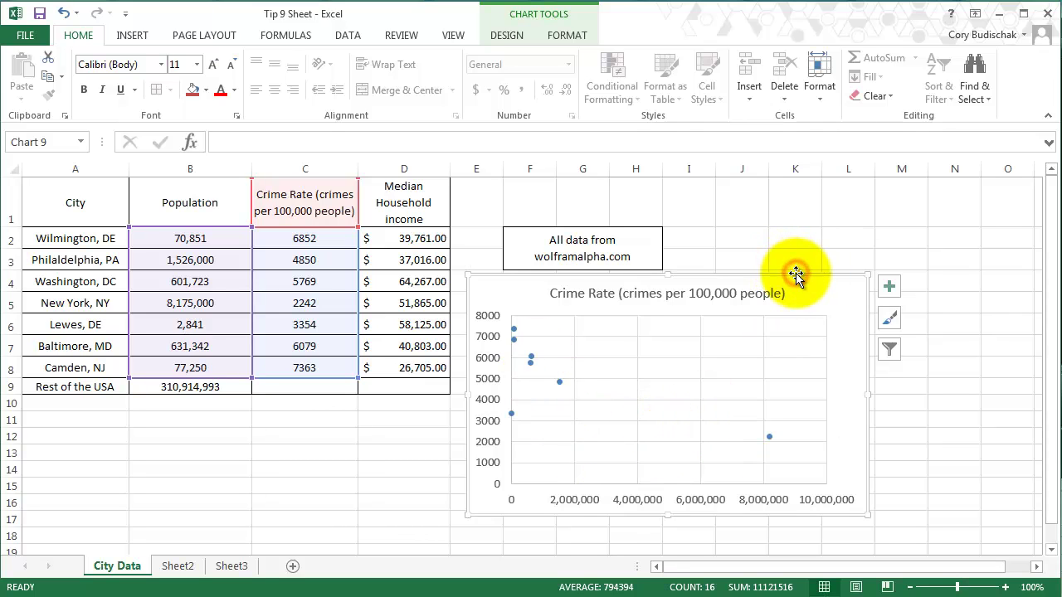
pyautogui.press('Delete')
pyautogui.click(363, 502)
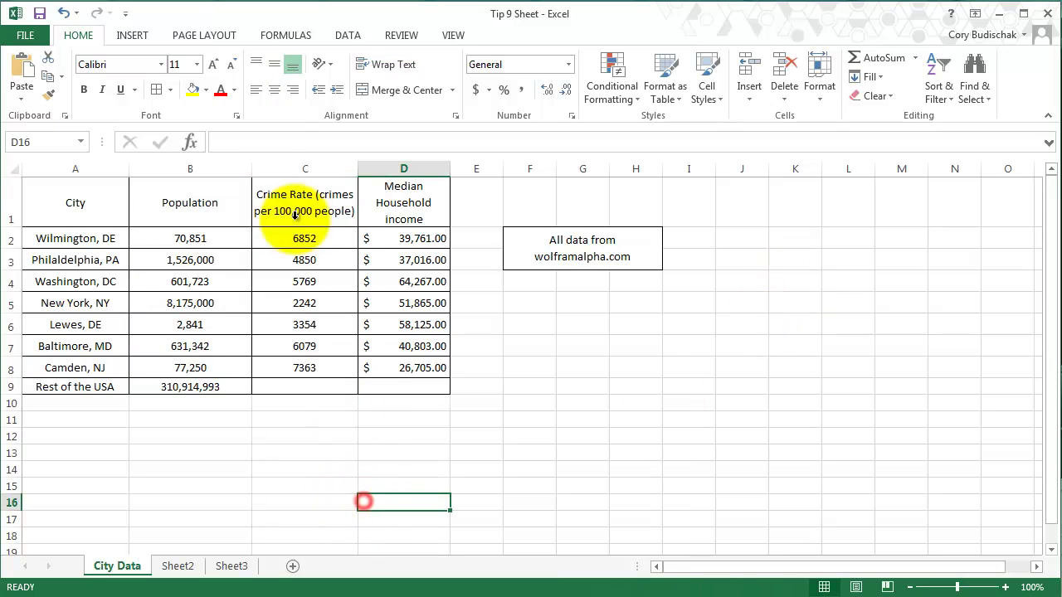
# Step: Insert the recommended scatter chart of median household income against crime rate, using cells C1:D8
pyautogui.moveTo(311, 197); pyautogui.dragTo(423, 365)
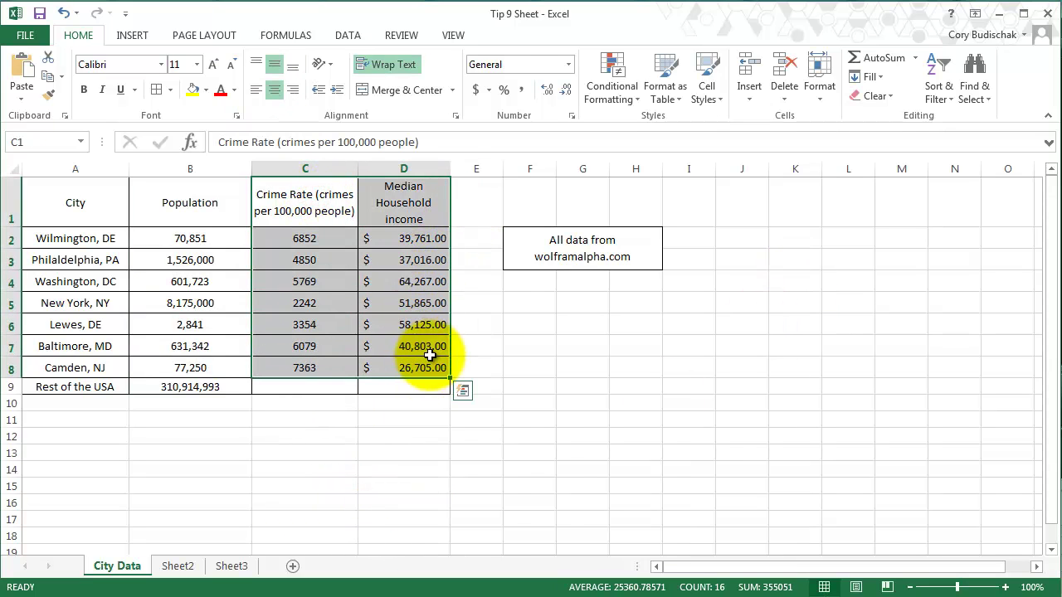
pyautogui.click(133, 34)
pyautogui.click(395, 73)
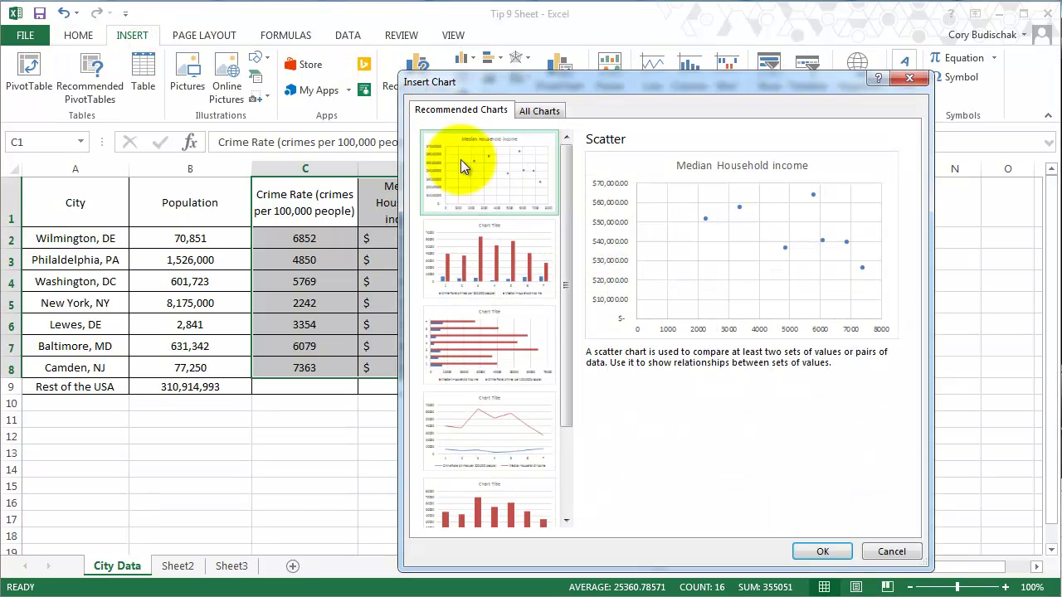
pyautogui.click(809, 550)
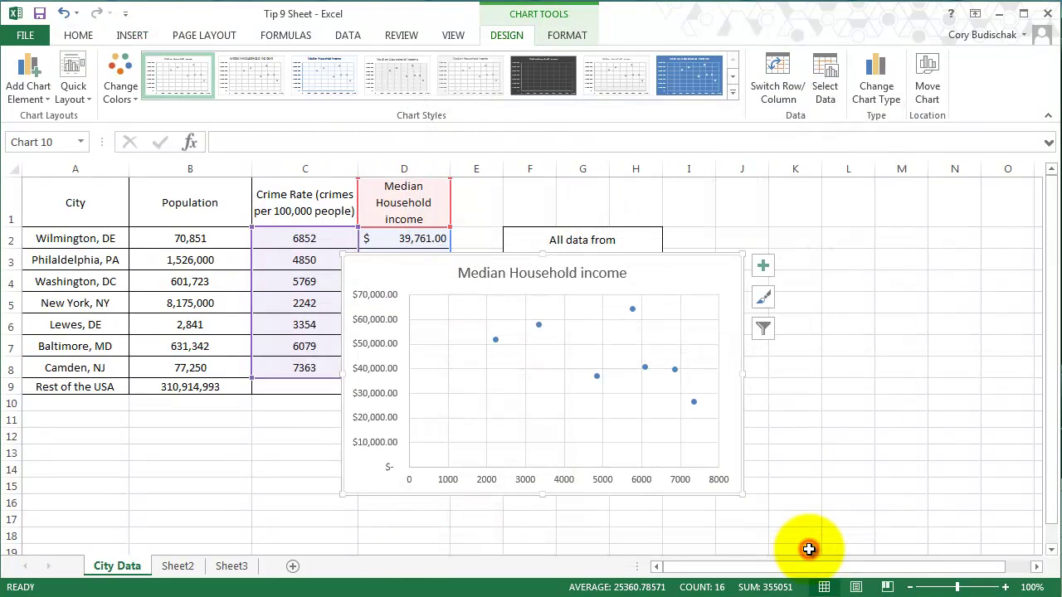